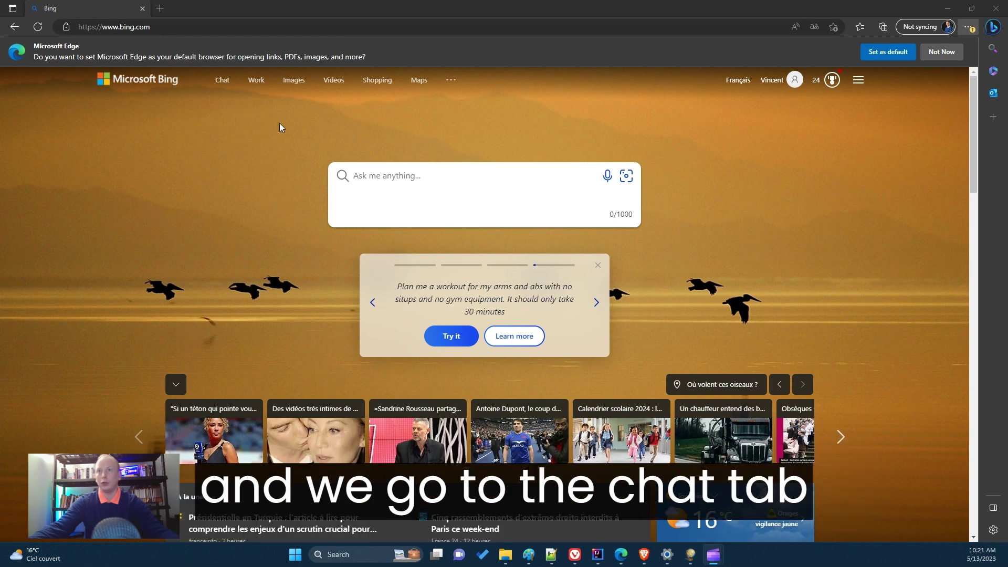
# Open Bing Chat and switch to the More Creative conversation style.
pyautogui.click(222, 81)
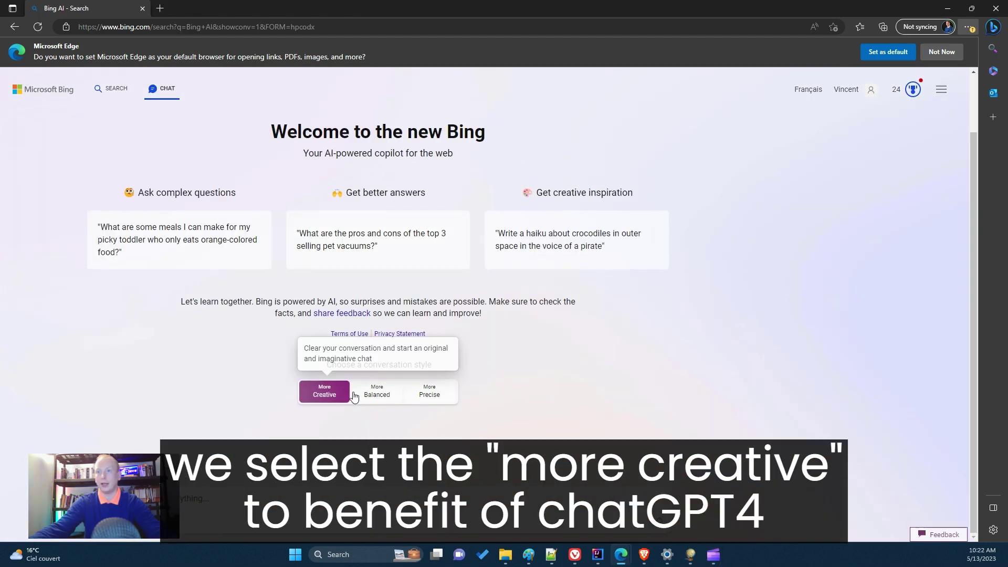
pyautogui.click(326, 397)
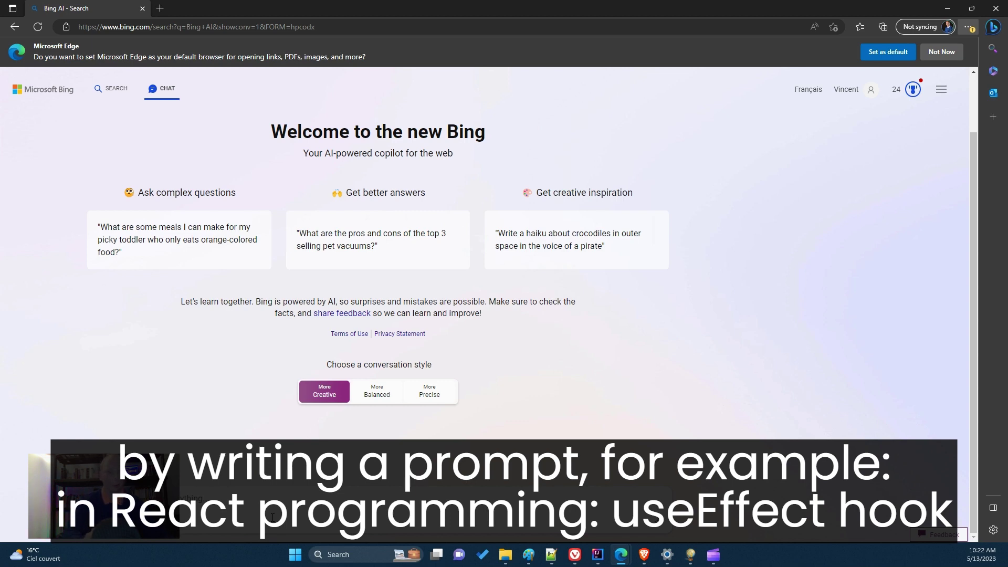
# Ask Bing Chat 'Show me a code example of the React useEffect hook?'.
pyautogui.write('ia code e')
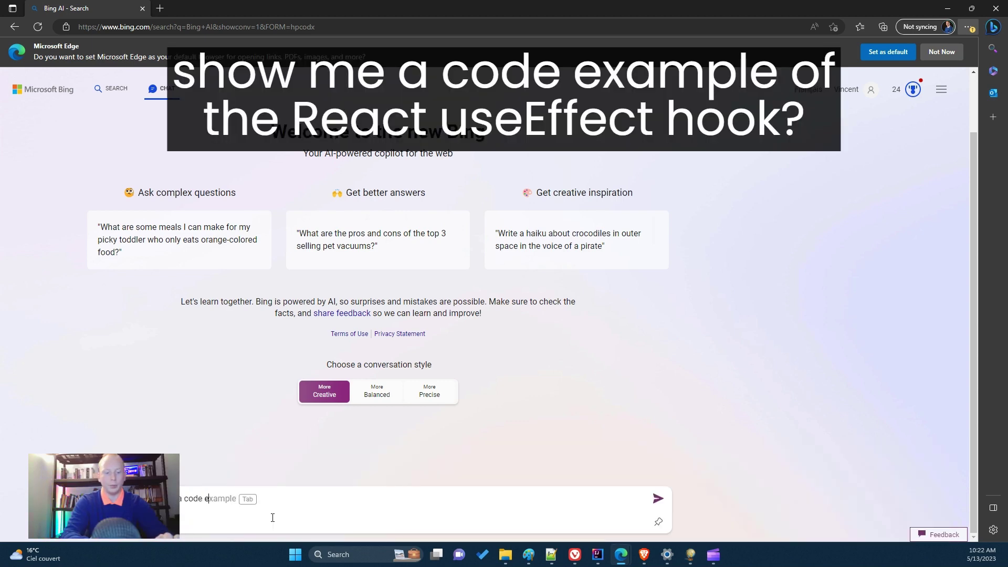
pyautogui.write('xample of the')
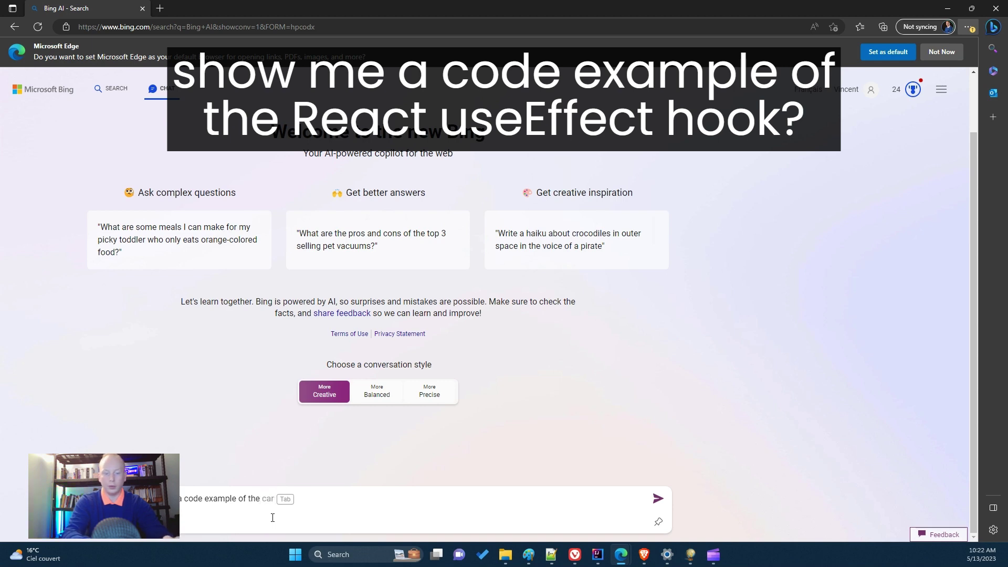
pyautogui.write('React s')
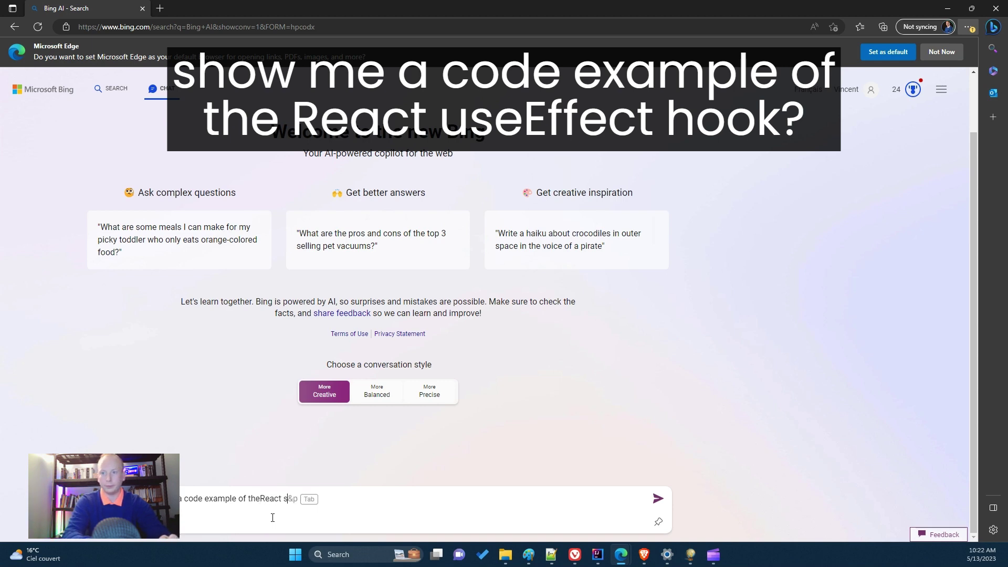
pyautogui.press('BackSpace')
pyautogui.press('BackSpace')
pyautogui.press('BackSpace')
pyautogui.press('BackSpace')
pyautogui.press('BackSpace')
pyautogui.write('React ')
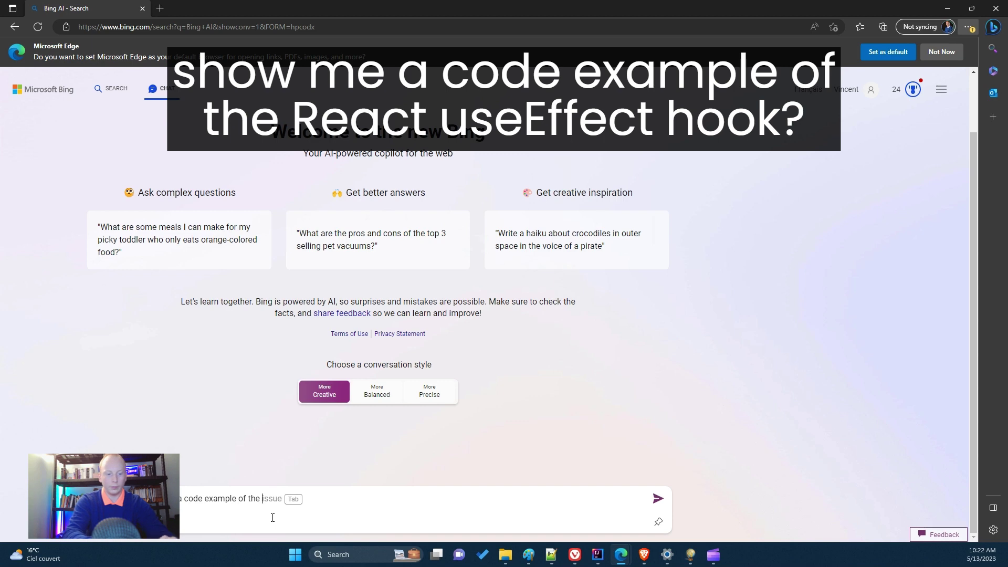
pyautogui.write('useEf')
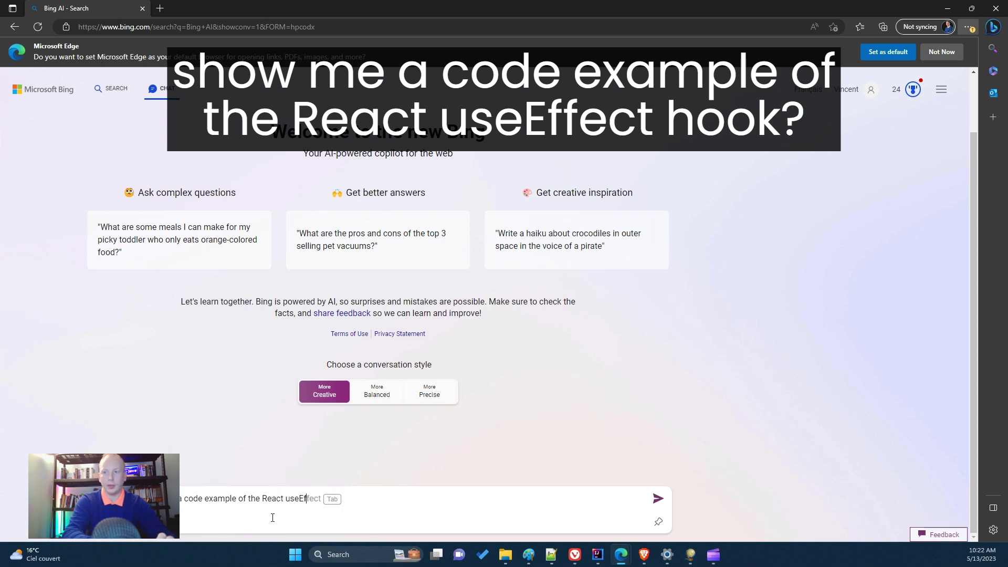
pyautogui.write('fect ')
pyautogui.write('hook?')
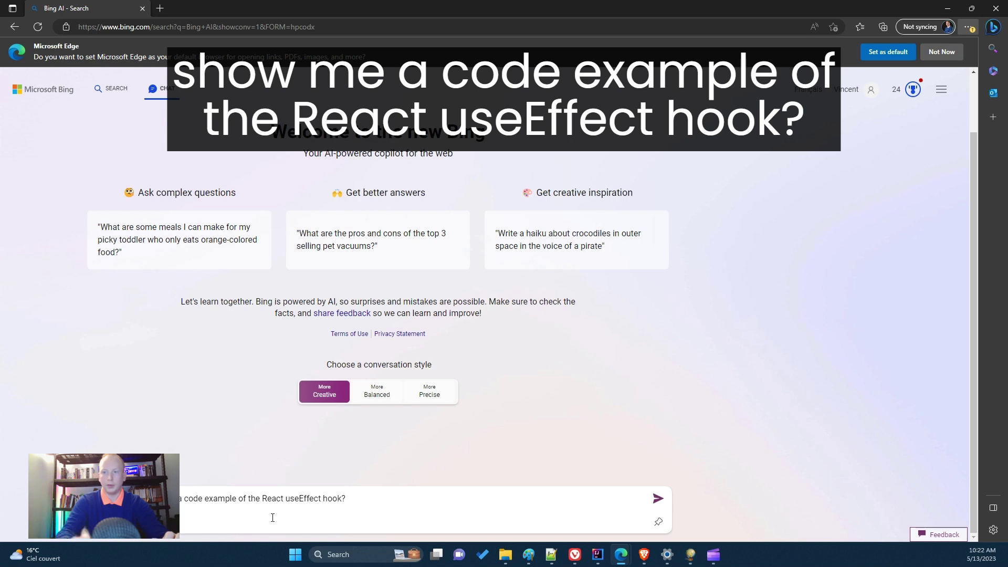
pyautogui.press('Return')
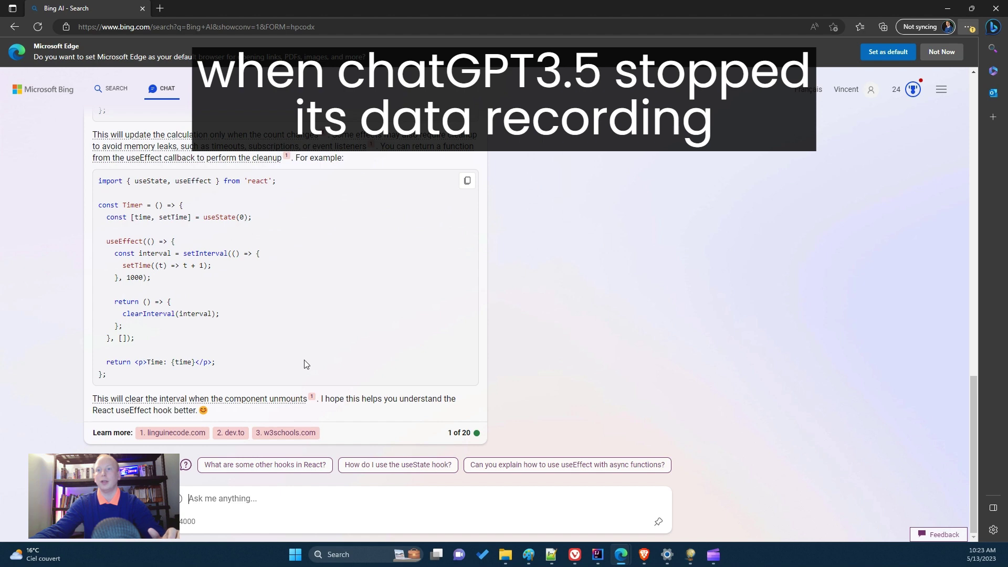
# Ask the follow-up 'What is the last Spring framework release?'.
pyautogui.click(248, 499)
pyautogui.write('What is the las')
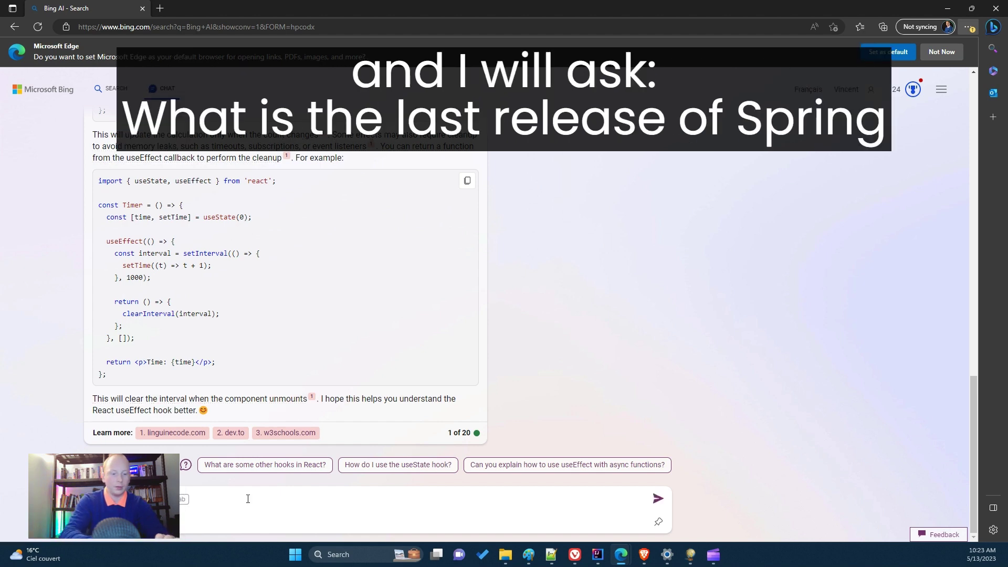
pyautogui.write('t Sp')
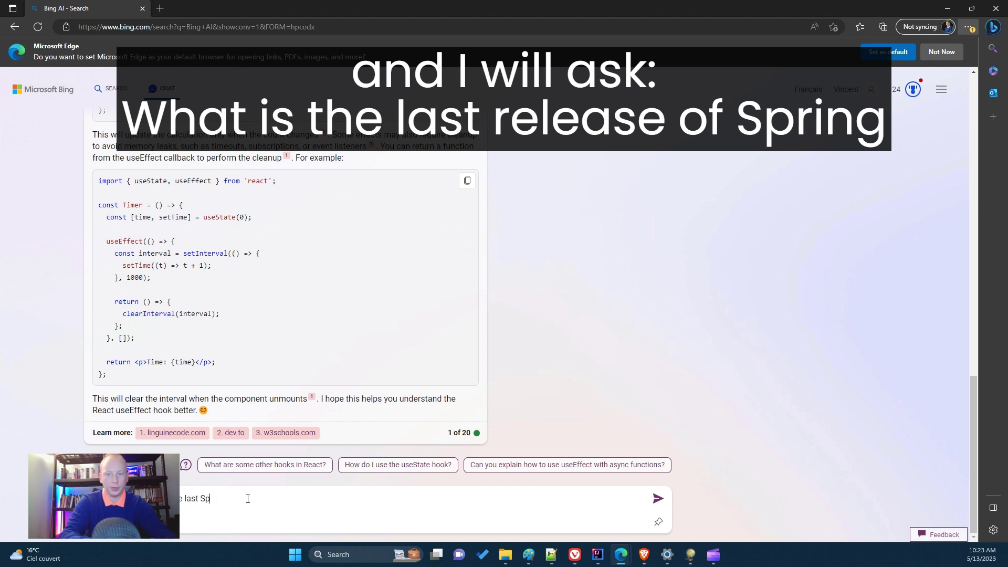
pyautogui.write('ring frame')
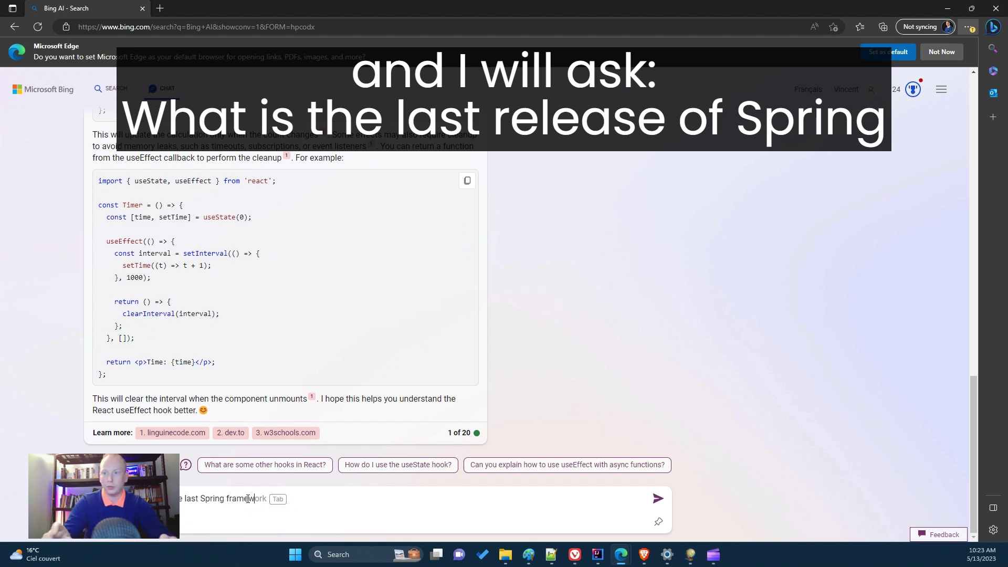
pyautogui.write('work release?')
pyautogui.press('Return')
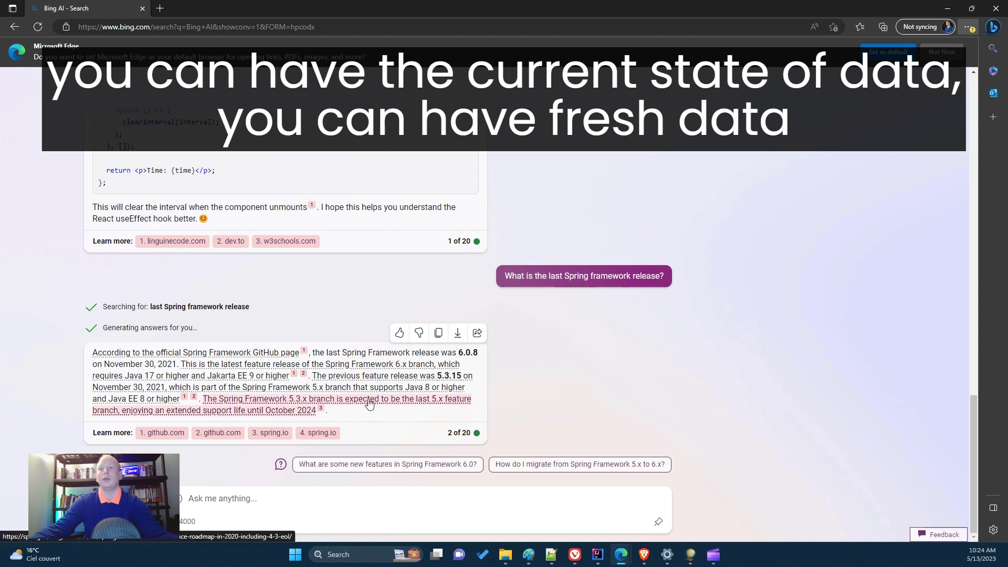
# Check the source behind the cited sentence in the Spring 6.0.8 answer.
pyautogui.moveTo(369, 404)
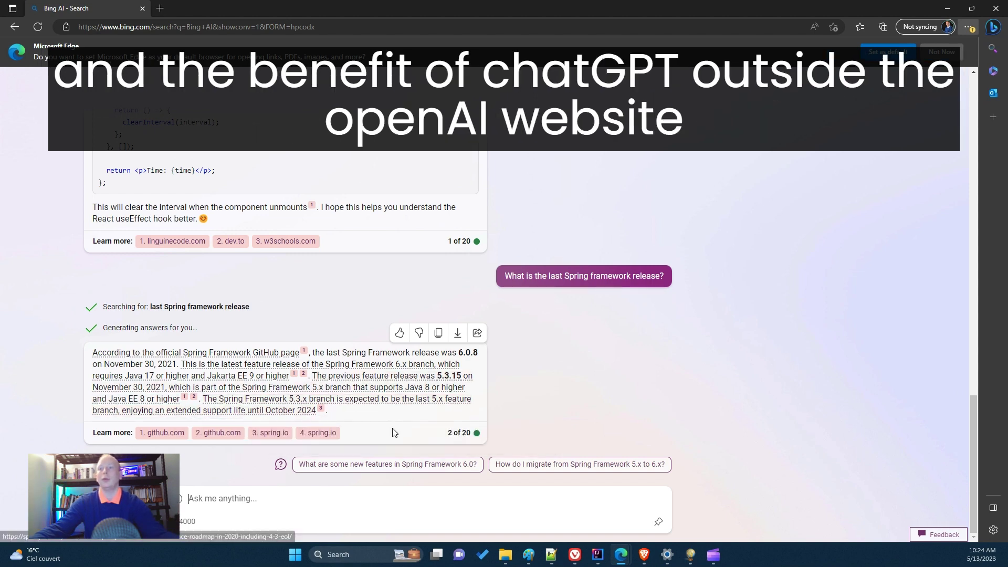
# Scroll back up to the React useEffect code examples, then start a new browser tab.
pyautogui.scroll(4, 545, 386)
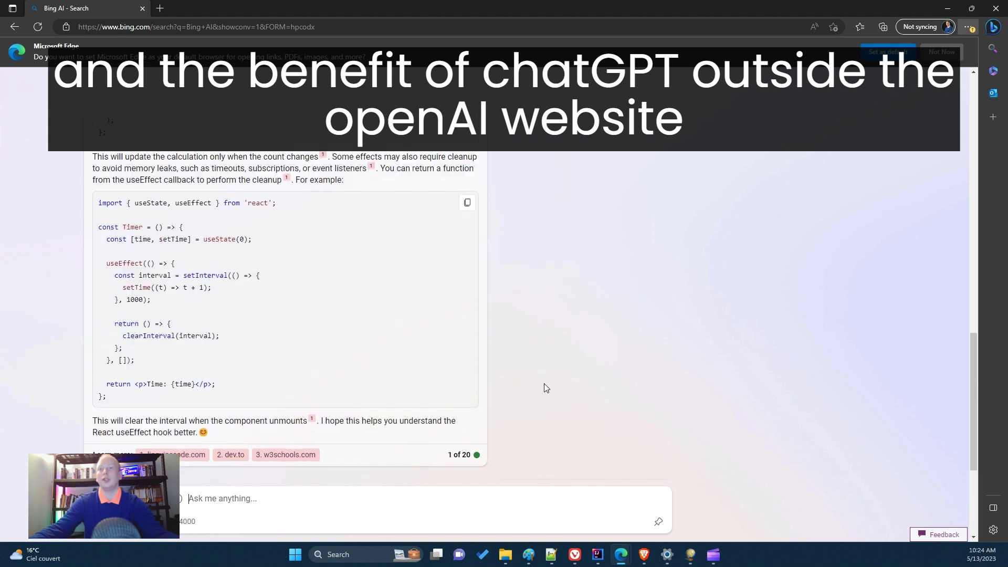
pyautogui.scroll(1, 544, 384)
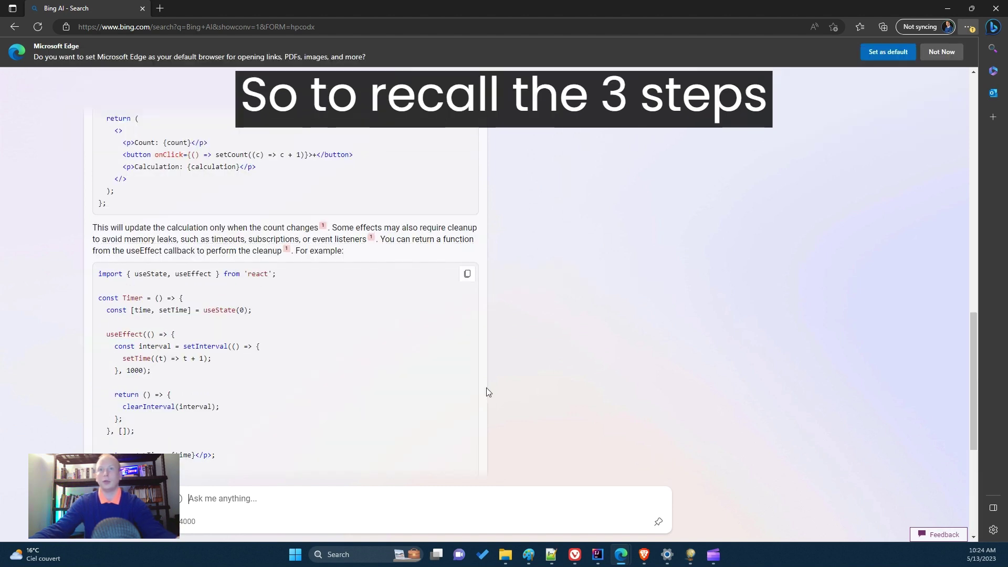
pyautogui.scroll(2, 512, 387)
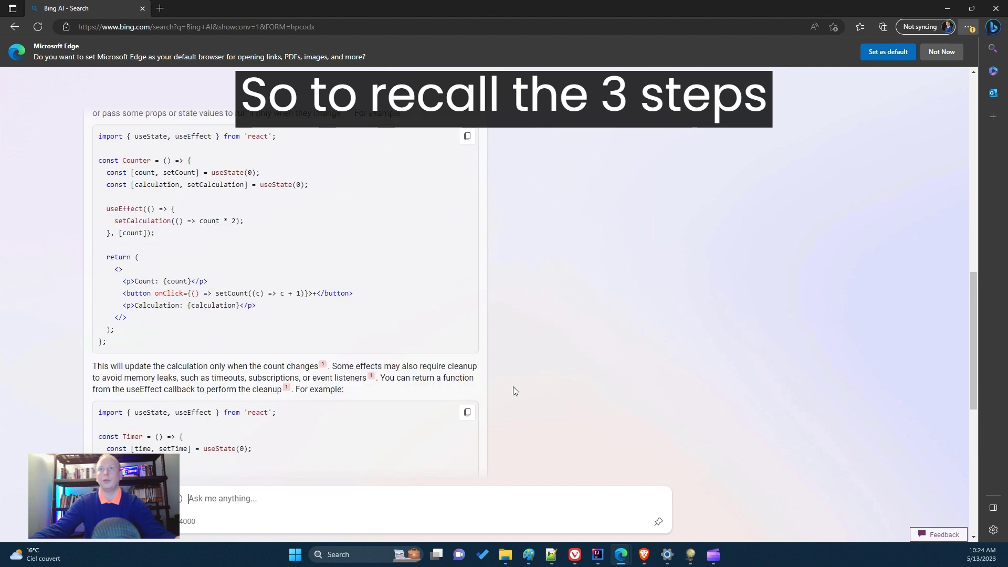
pyautogui.click(160, 8)
pyautogui.write('ww.')
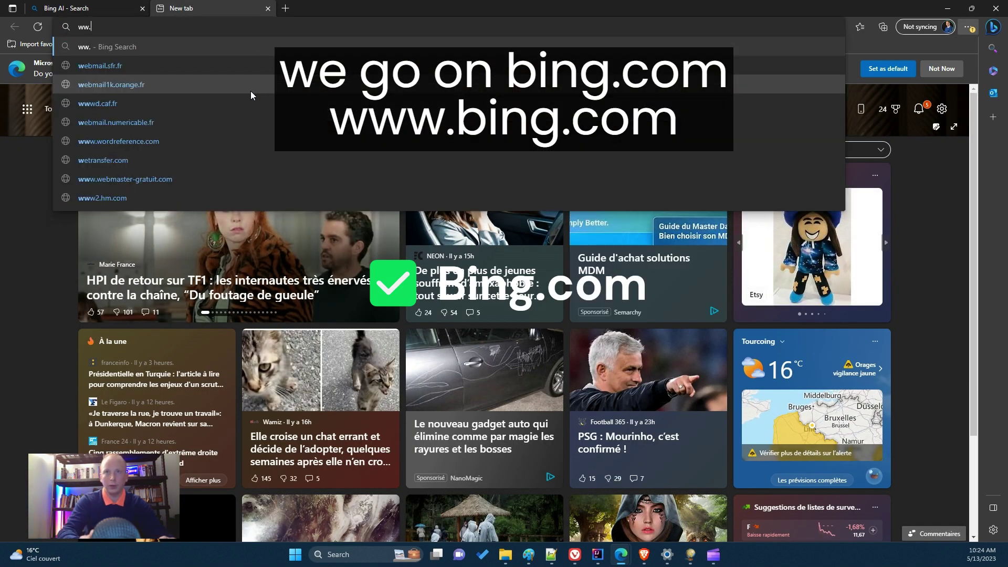
pyautogui.press('BackSpace')
pyautogui.write('w.')
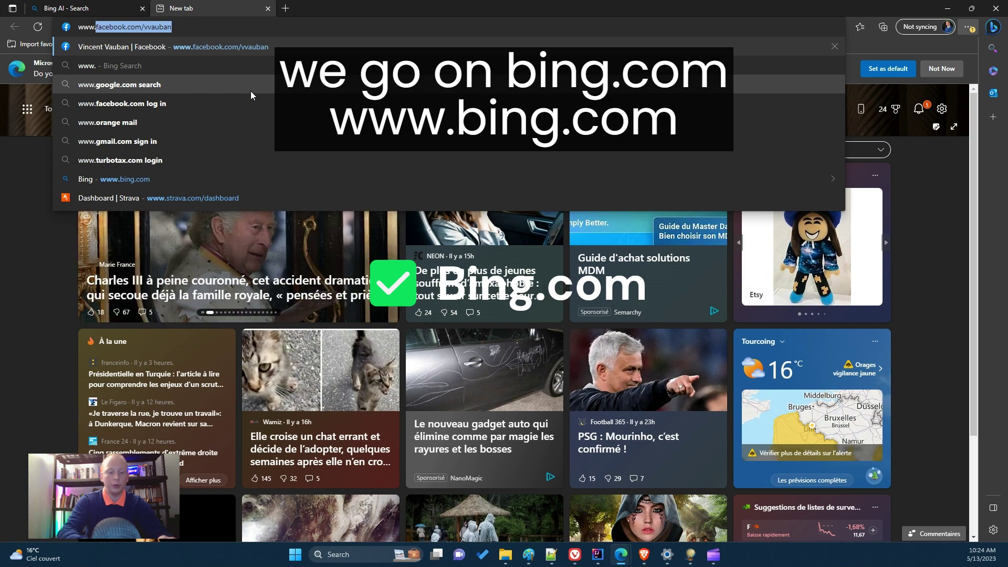
pyautogui.write('bing.com')
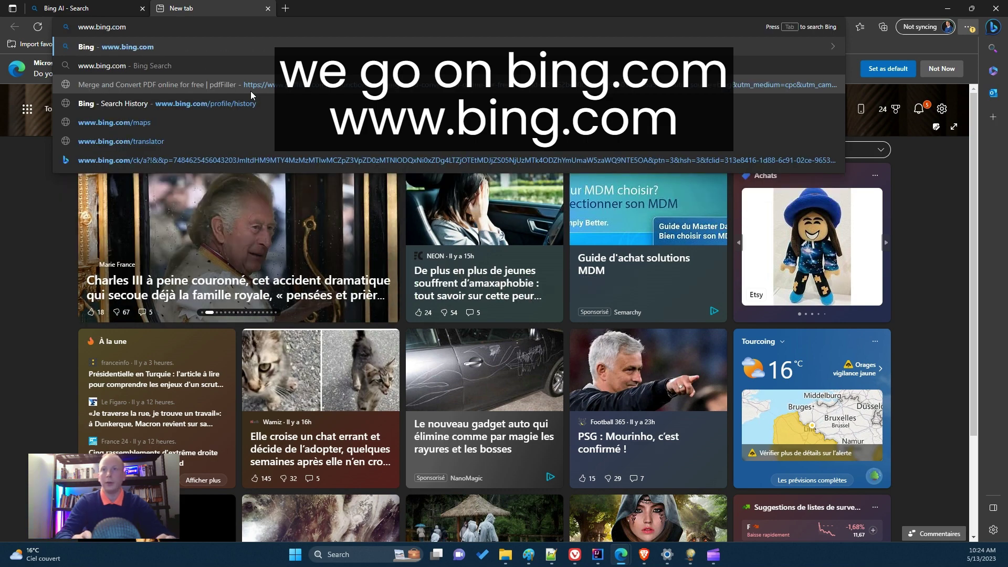
pyautogui.press('Return')
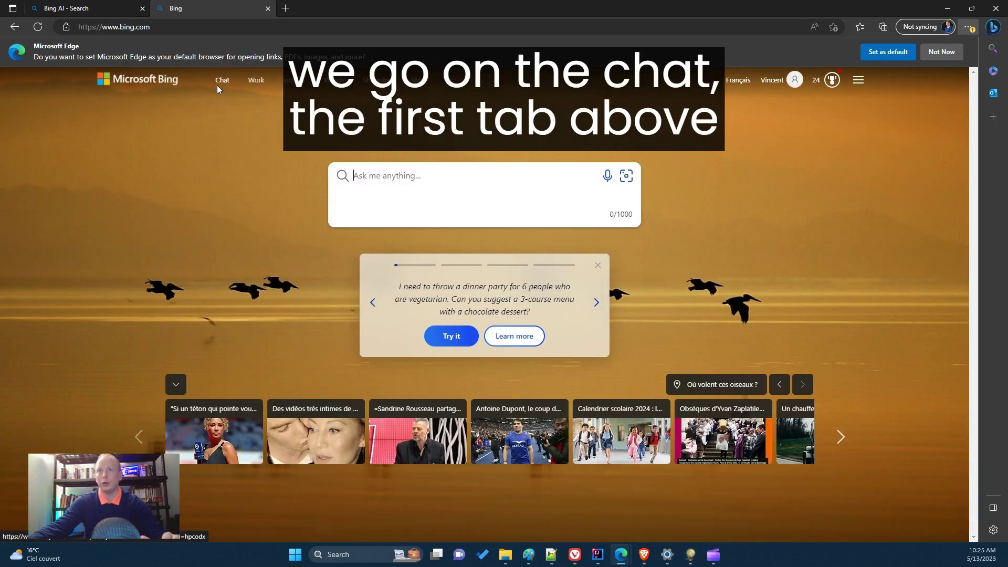
pyautogui.click(222, 80)
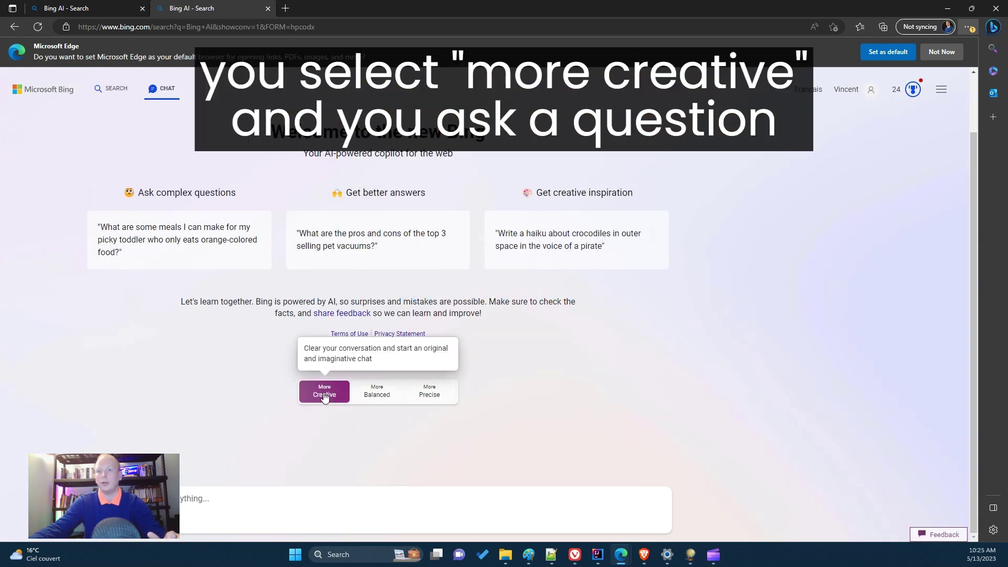
# Type a 'who is …?' question about a named person into the new chat.
pyautogui.click(197, 505)
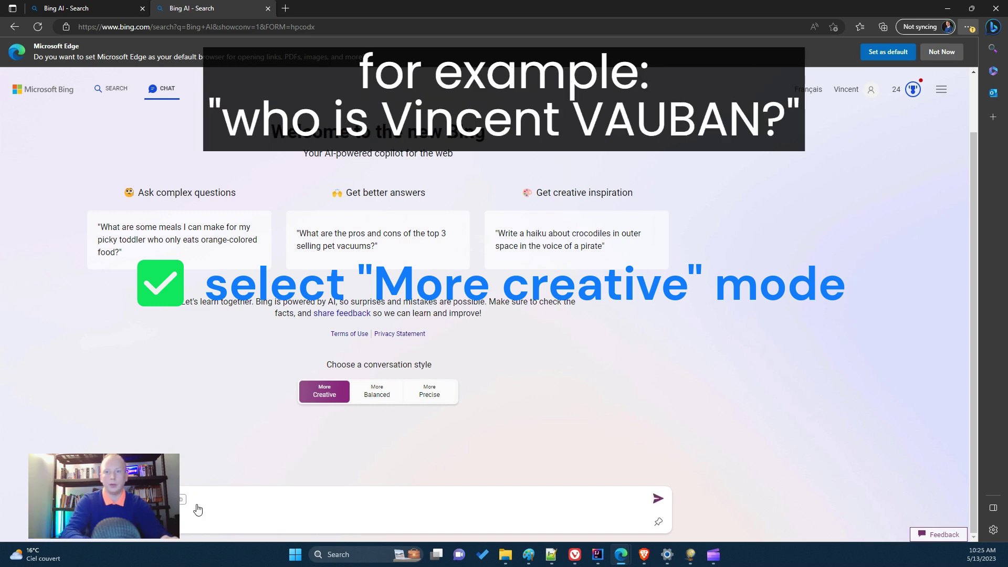
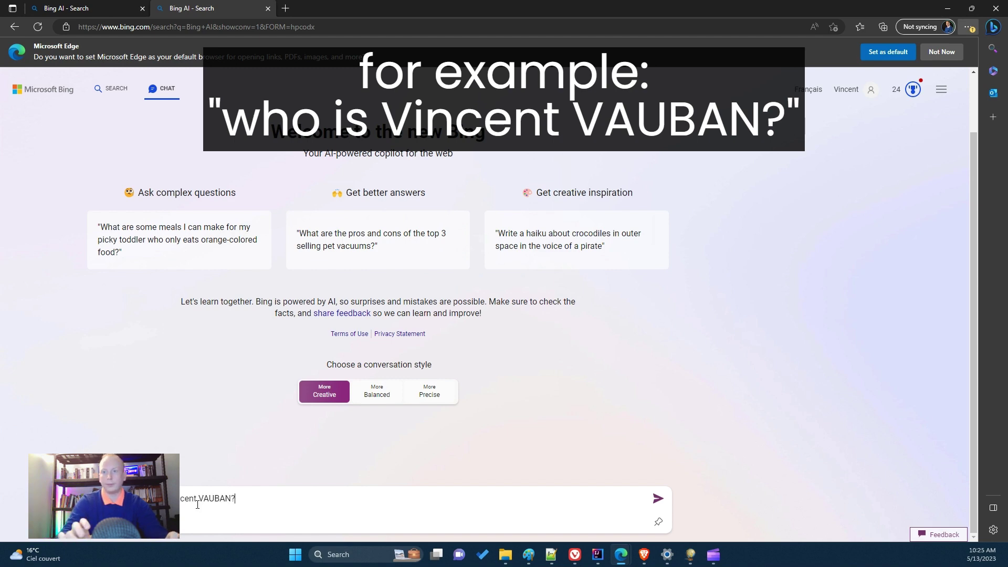
# Send the question asking who the person is.
pyautogui.press('Return')
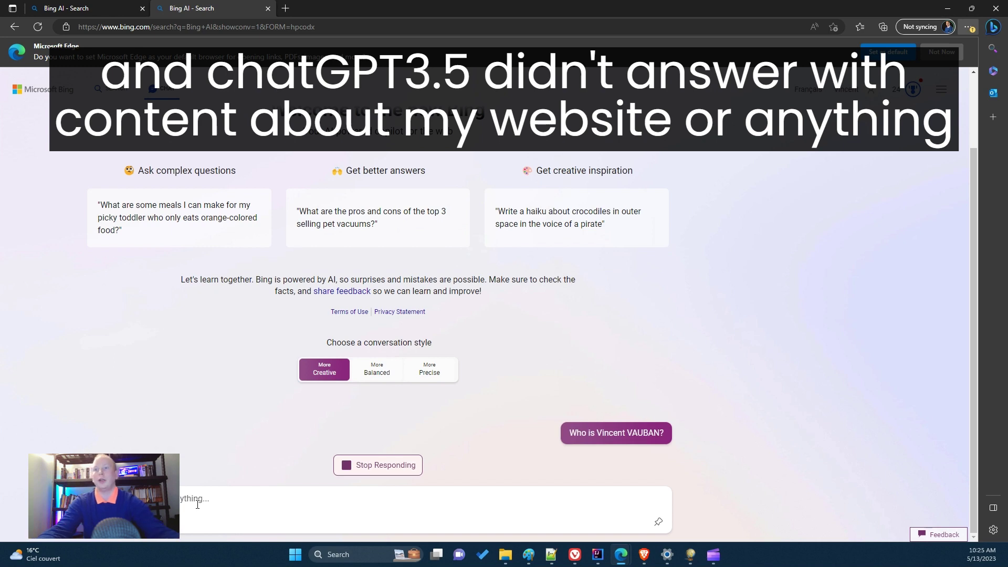